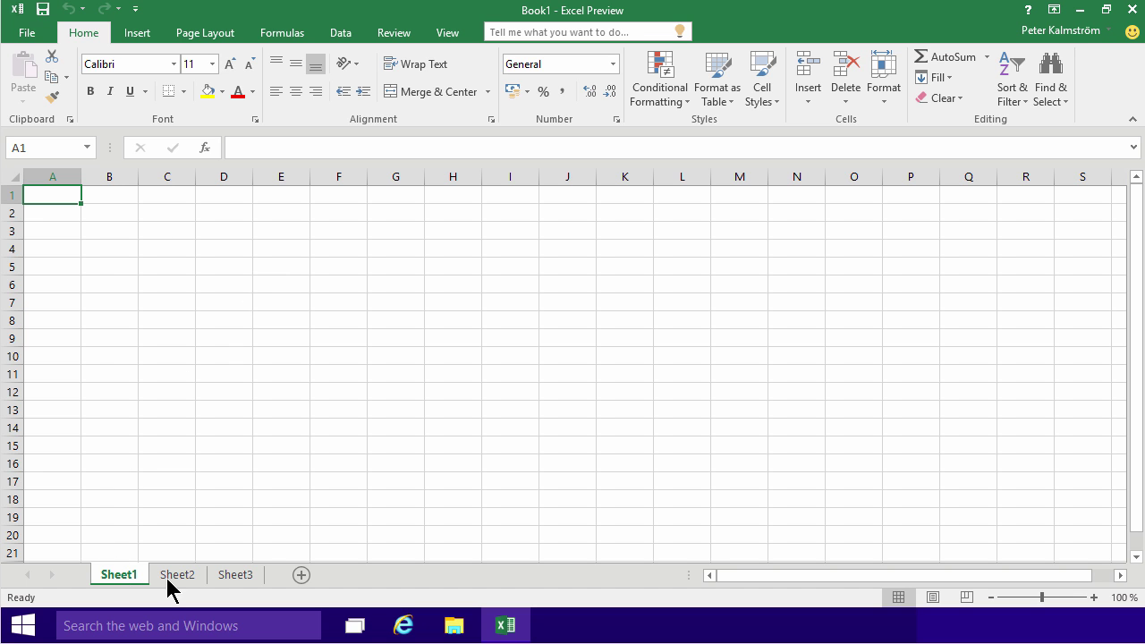
Select cells B6, B4, B2, A1, C1, B3 and B4 in turn on the empty sheet.
{"action": "left_click", "coordinate": [100, 282]}
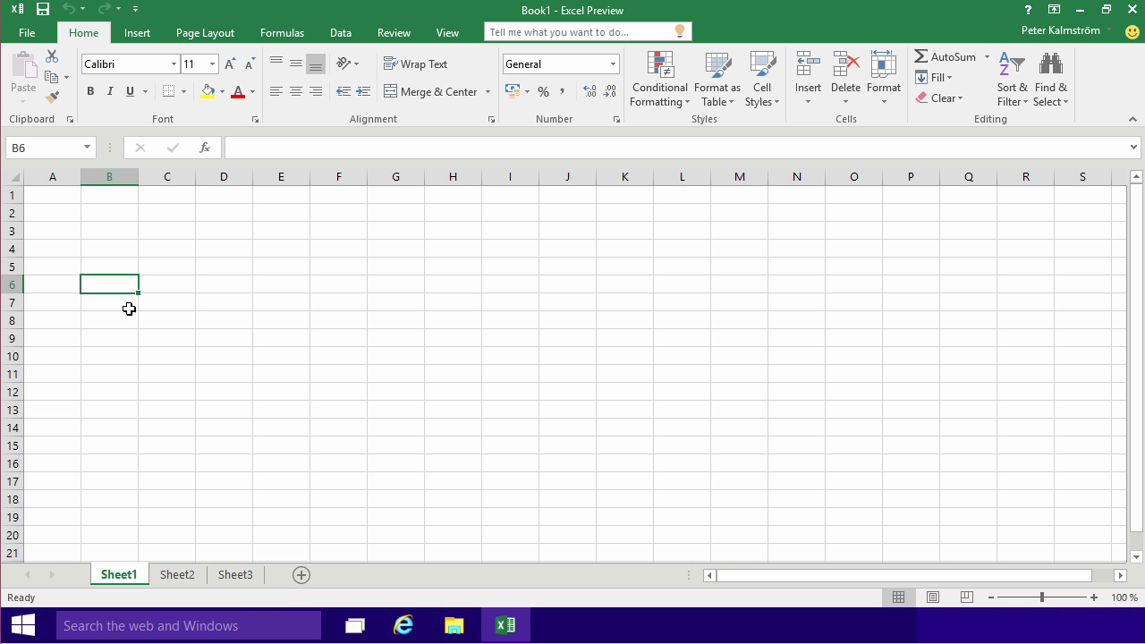
{"action": "left_click", "coordinate": [118, 250]}
{"action": "left_click", "coordinate": [103, 207]}
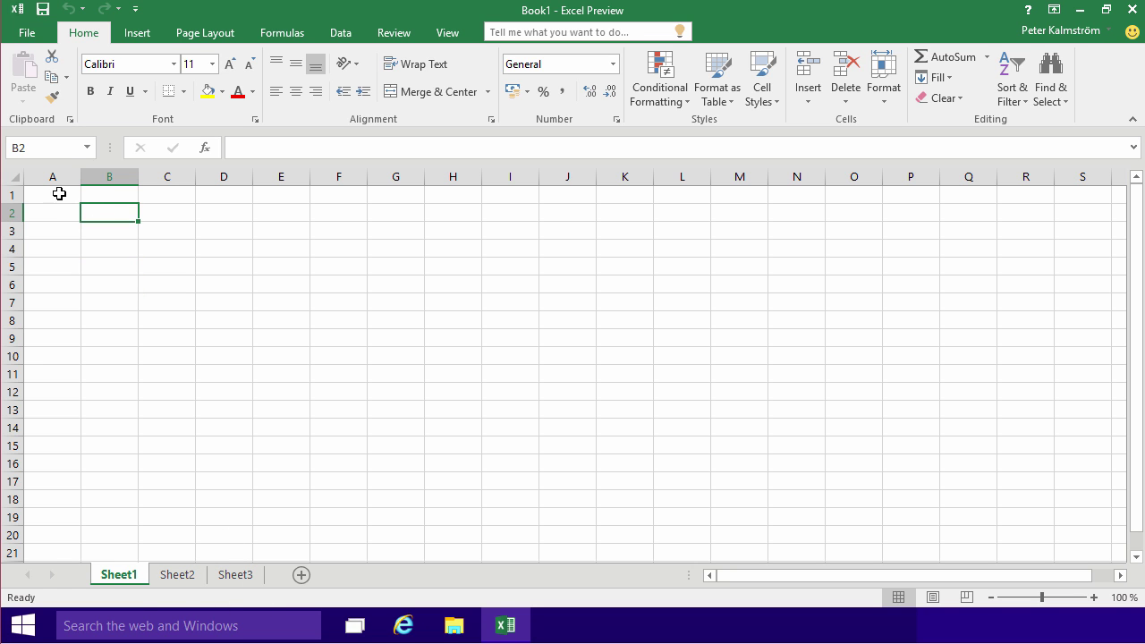
{"action": "left_click", "coordinate": [56, 195]}
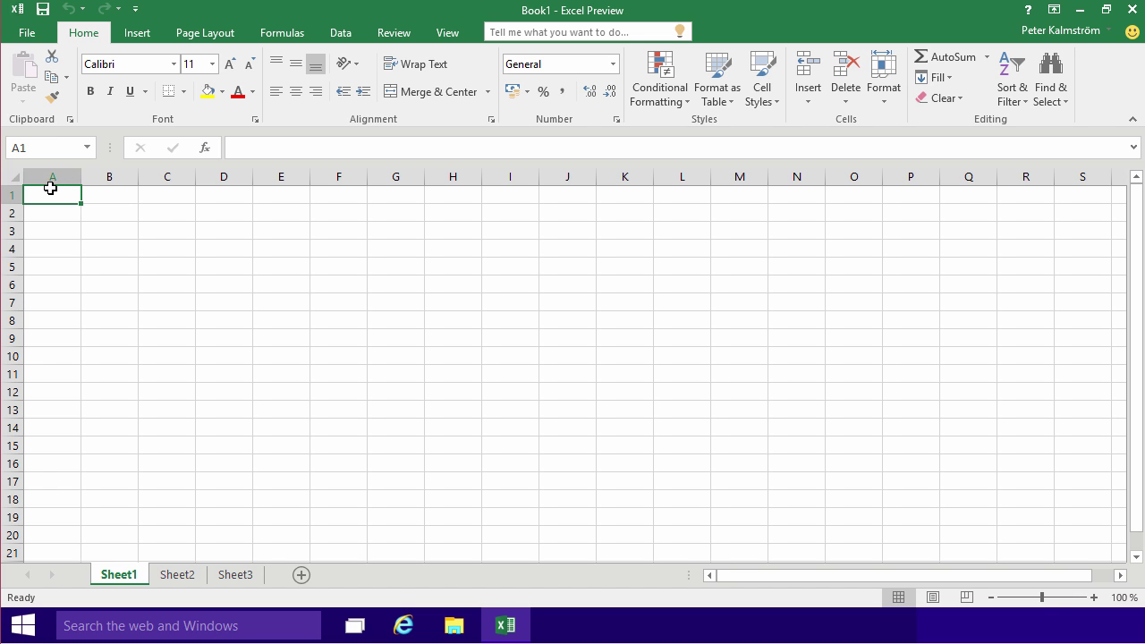
{"action": "left_click", "coordinate": [167, 195]}
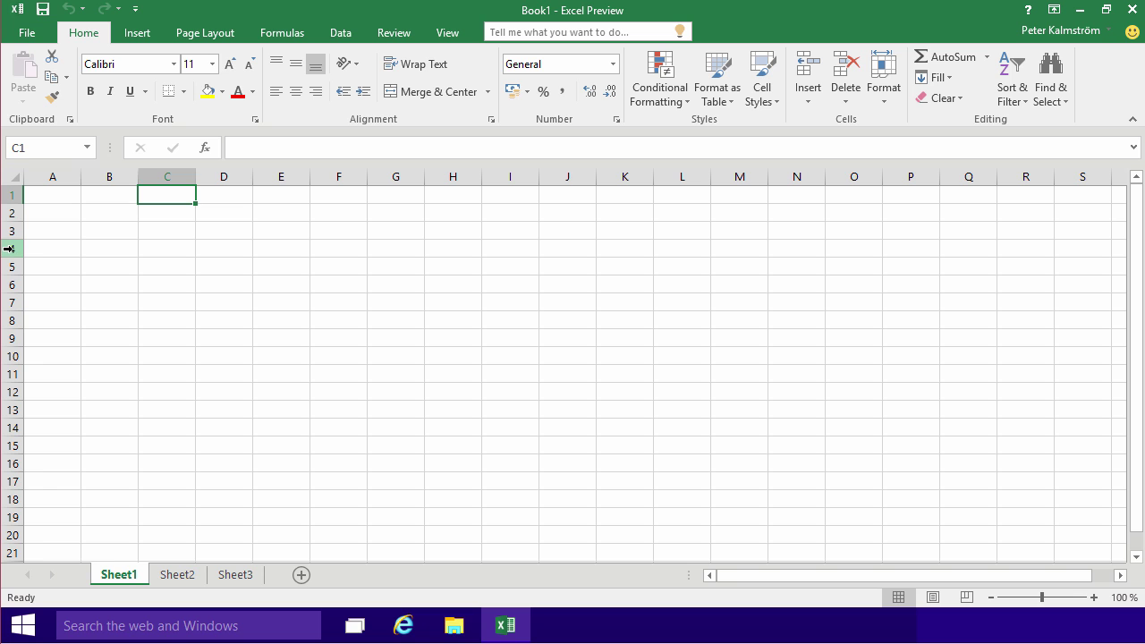
{"action": "left_click", "coordinate": [123, 230]}
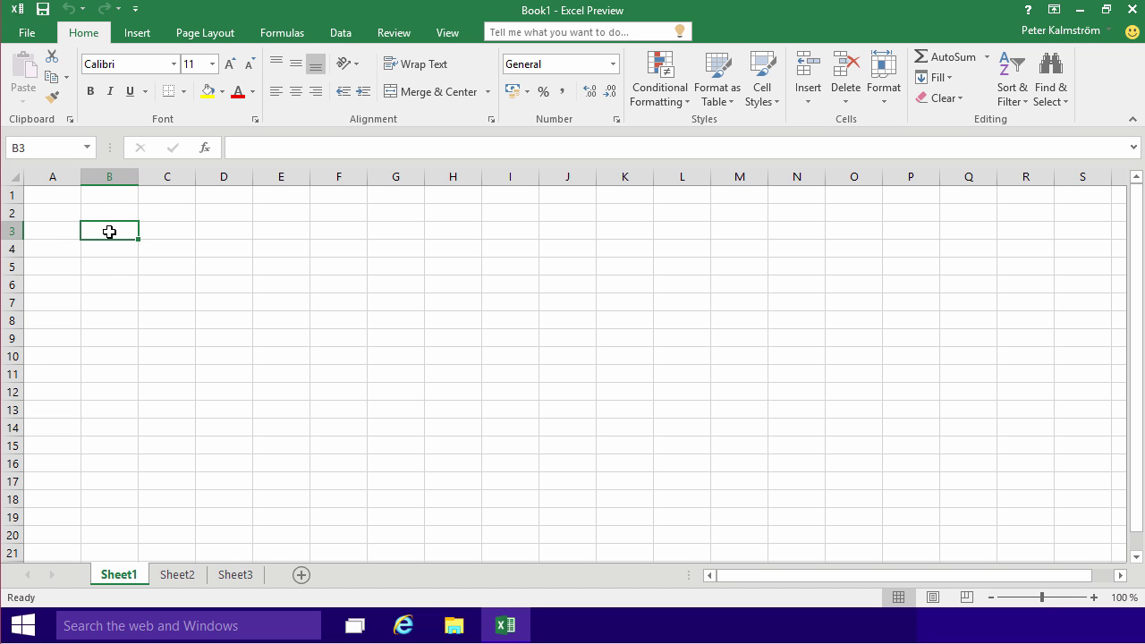
{"action": "left_click", "coordinate": [117, 244]}
Select the single cells B3, C3, D5, D6, D5 and D4 one after another.
{"action": "left_click", "coordinate": [117, 234]}
{"action": "left_click", "coordinate": [173, 235]}
{"action": "left_click", "coordinate": [238, 264]}
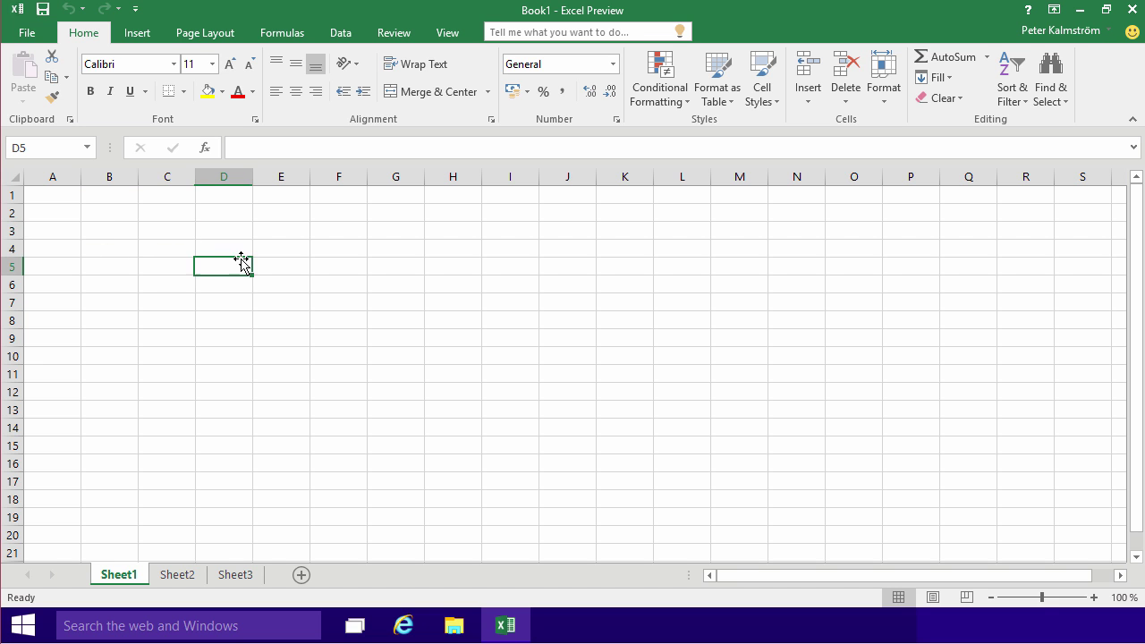
{"action": "left_click", "coordinate": [229, 286]}
{"action": "left_click", "coordinate": [220, 263]}
{"action": "left_click", "coordinate": [217, 248]}
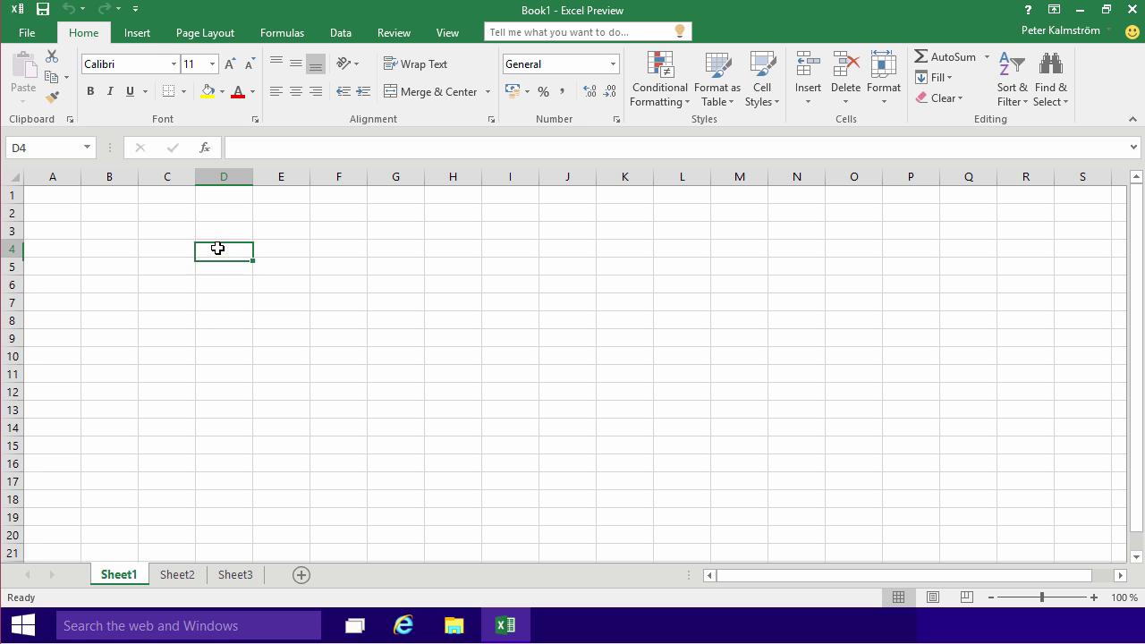
Drag-select C3:F13, deselect it by choosing G5, then drag-select C3:H16.
{"action": "left_click", "coordinate": [151, 226]}
{"action": "left_click_drag", "start_coordinate": [151, 226], "coordinate": [328, 403]}
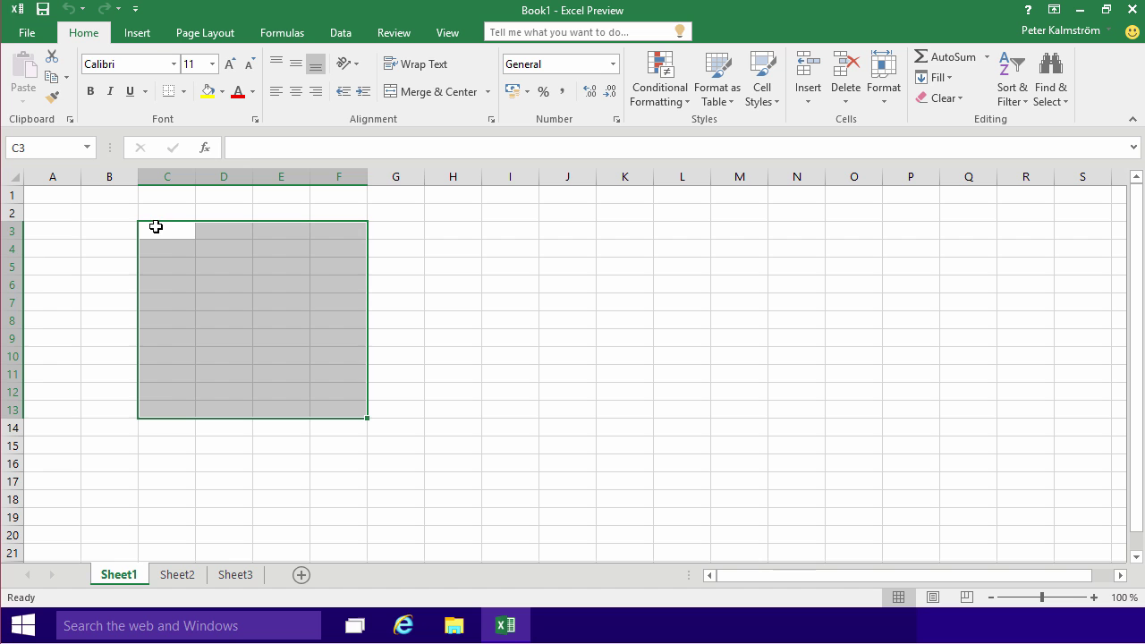
{"action": "left_click", "coordinate": [397, 268]}
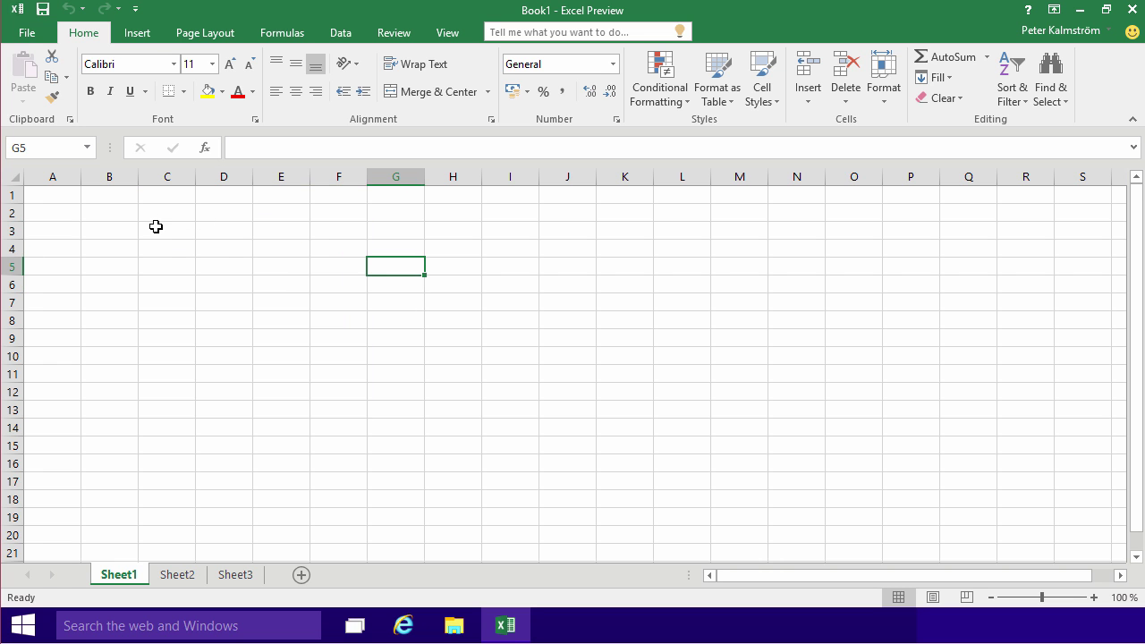
{"action": "left_click_drag", "start_coordinate": [156, 227], "coordinate": [439, 460]}
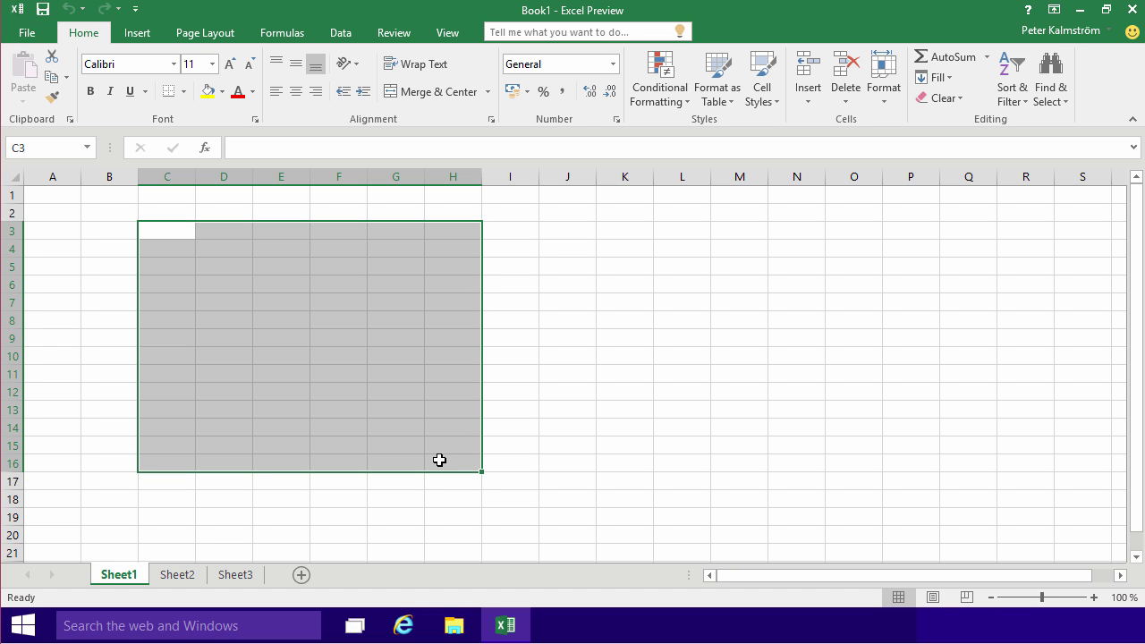
Starting from C3, extend the selection with Shift+arrow keys to C3:H14.
{"action": "left_click", "coordinate": [191, 264]}
{"action": "left_click", "coordinate": [158, 235]}
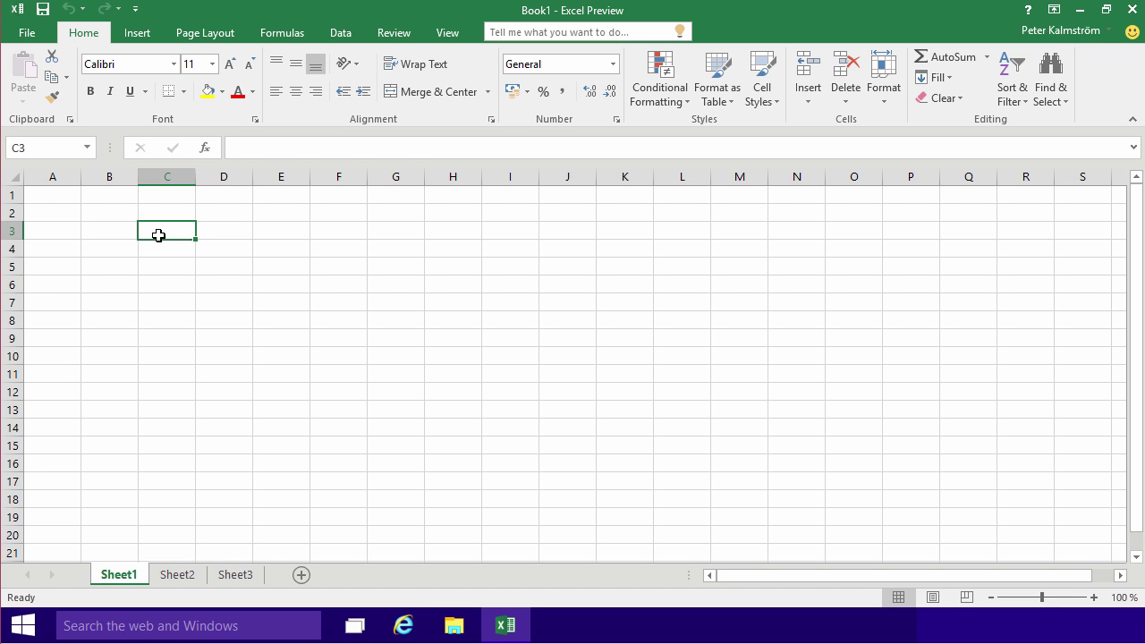
{"action": "key", "text": "shift+Right"}
{"action": "key", "text": "shift+Right"}
{"action": "key", "text": "shift+Right"}
{"action": "key", "text": "shift+Right"}
{"action": "key", "text": "shift+Right"}
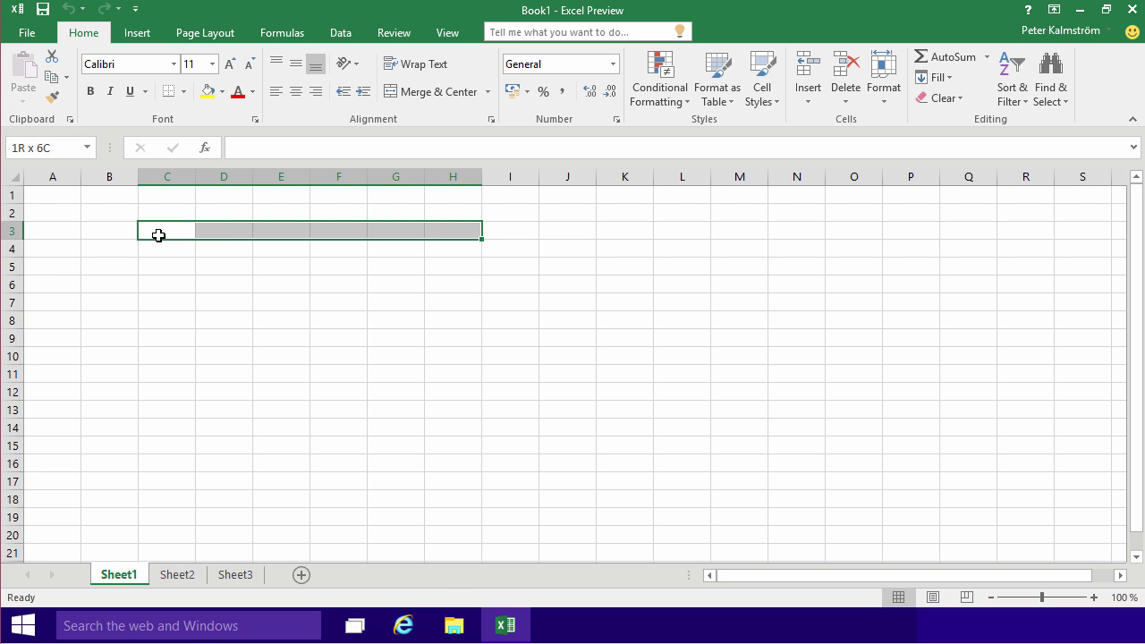
{"action": "key", "text": "shift+Down"}
{"action": "key", "text": "shift+Down"}
{"action": "key", "text": "shift+Down"}
{"action": "key", "text": "shift+Down"}
{"action": "key", "text": "shift+Down"}
{"action": "key", "text": "shift+Down"}
{"action": "key", "text": "shift+Down"}
{"action": "key", "text": "shift+Down"}
{"action": "key", "text": "shift+Down"}
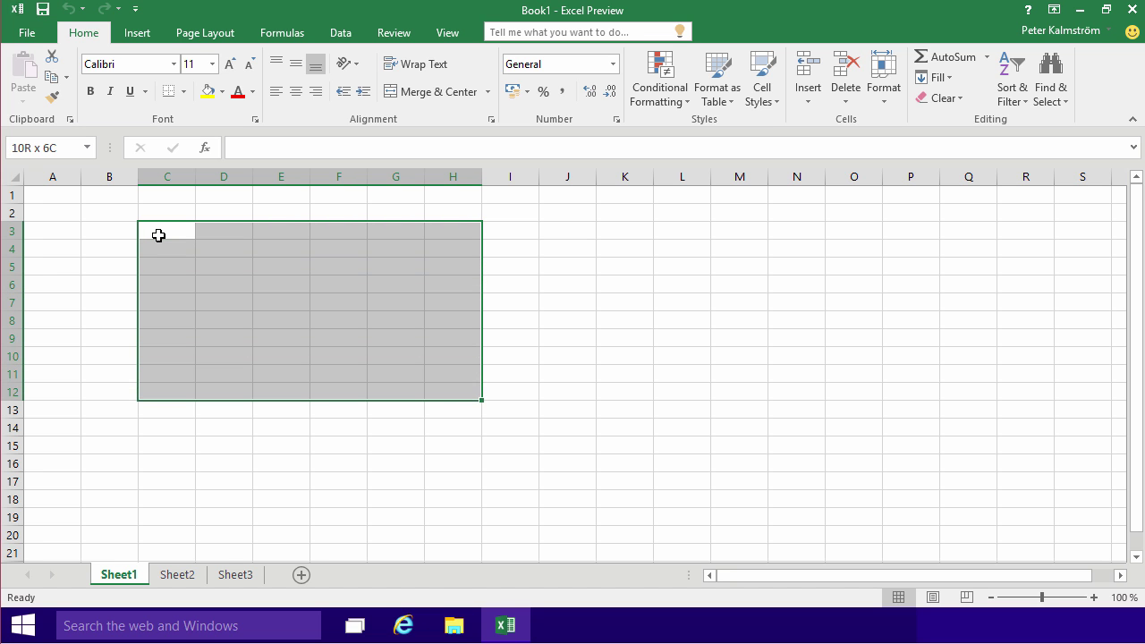
{"action": "key", "text": "shift+Down"}
{"action": "key", "text": "shift+Down"}
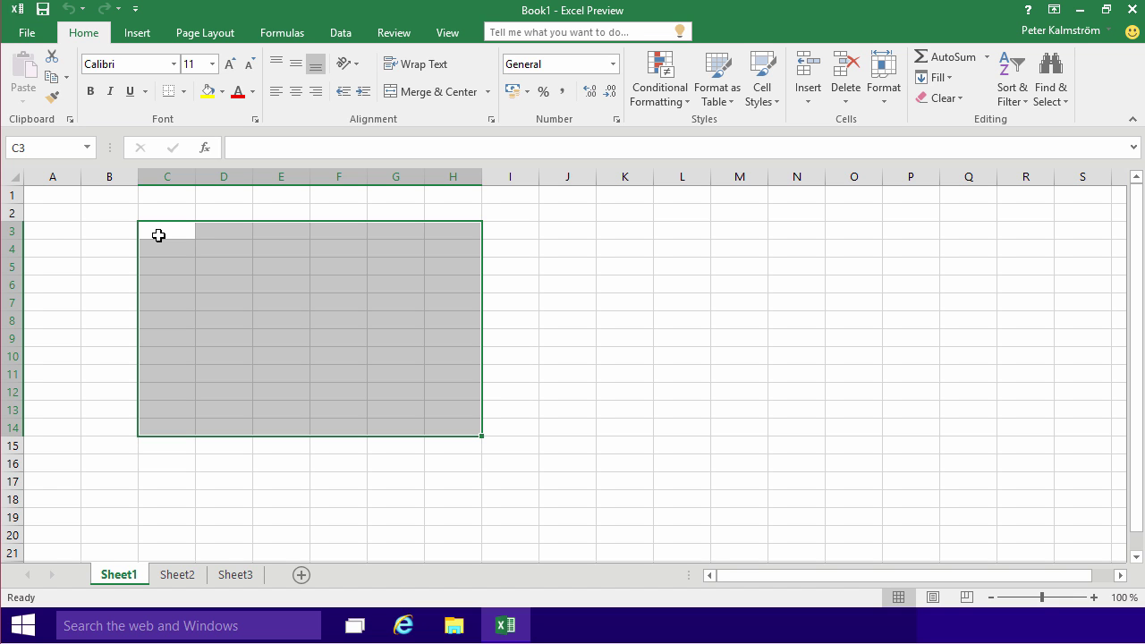
Drag-select C3:G12, then deselect it by choosing E7 and finally C4.
{"action": "left_click", "coordinate": [239, 256]}
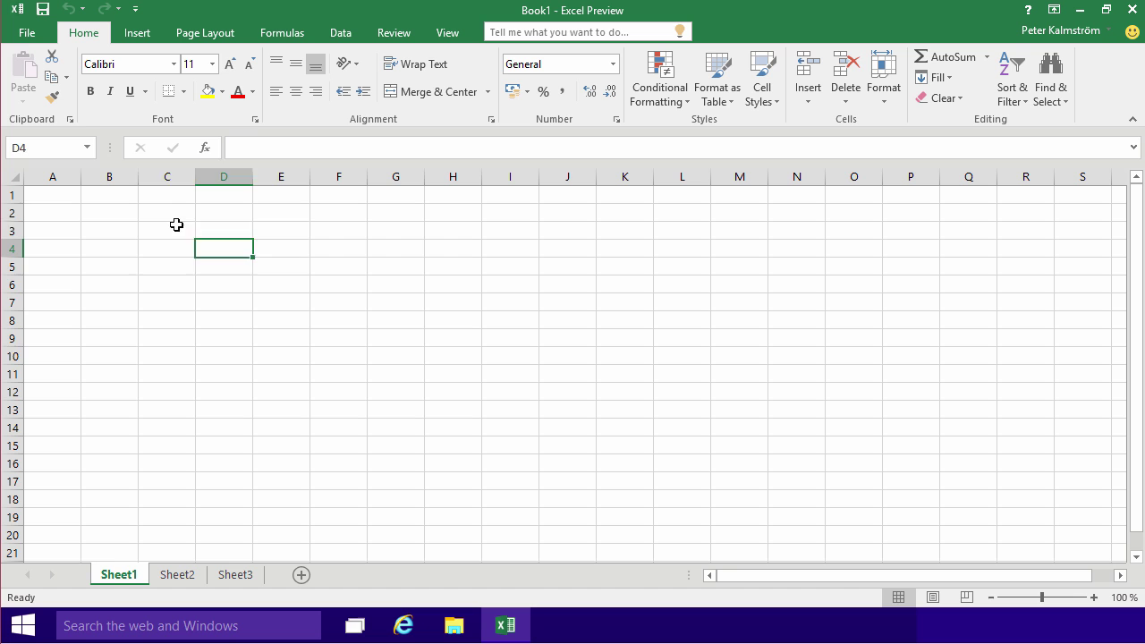
{"action": "left_click_drag", "start_coordinate": [176, 225], "coordinate": [370, 390]}
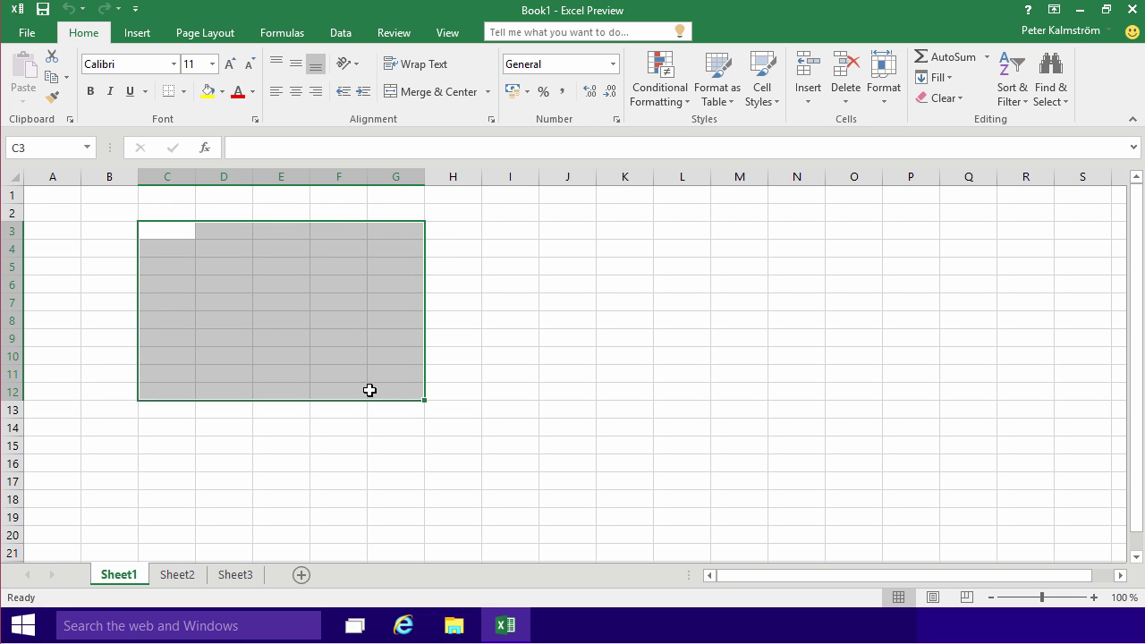
{"action": "left_click", "coordinate": [258, 300]}
{"action": "left_click", "coordinate": [167, 248]}
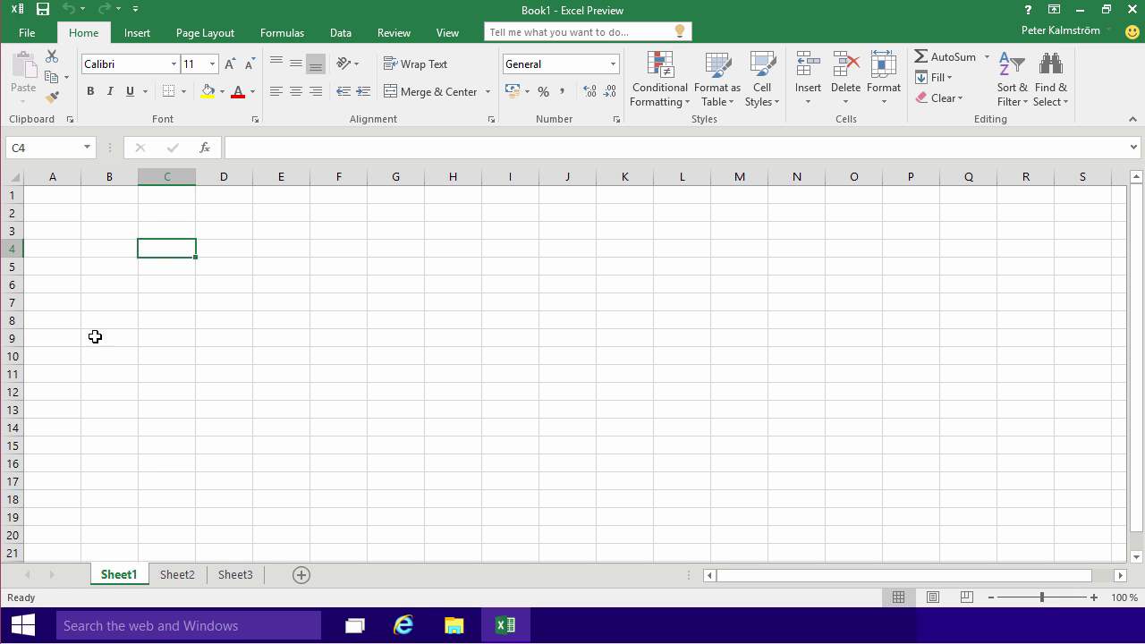
Select A1 and A17, scroll the mouse wheel past row 200, and select cell A218.
{"action": "left_click", "coordinate": [56, 194]}
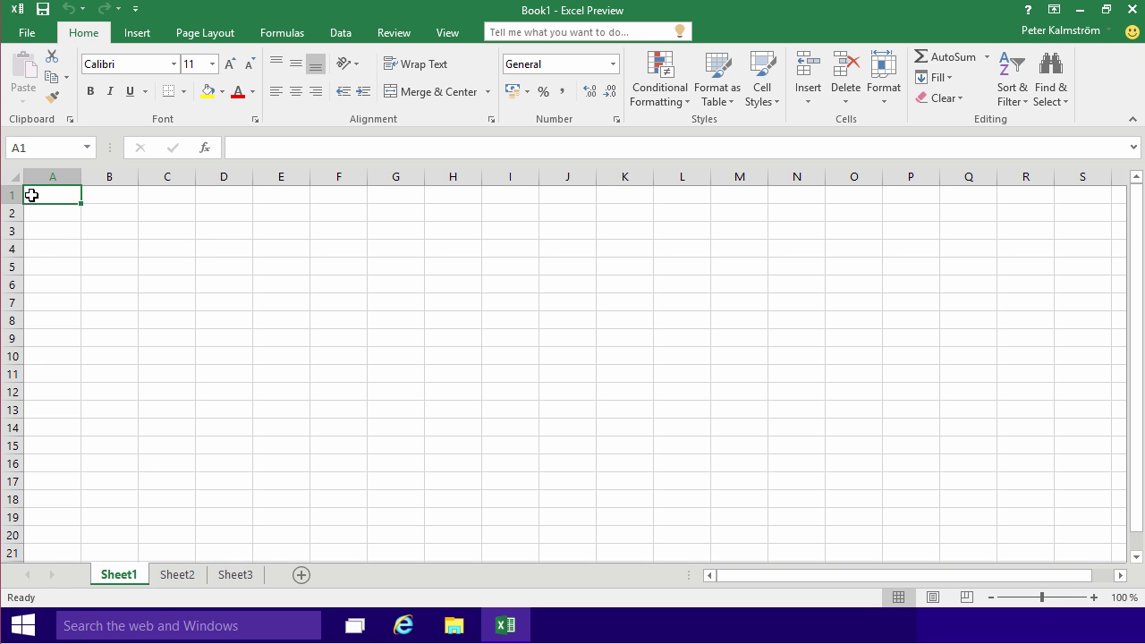
{"action": "left_click", "coordinate": [43, 485]}
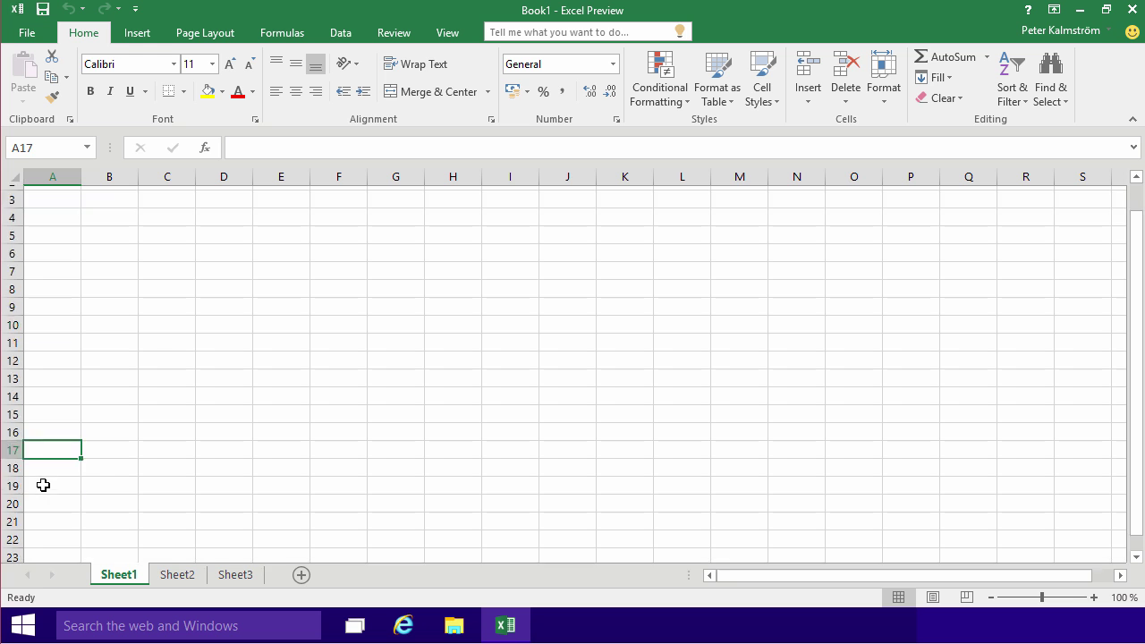
{"action": "scroll", "coordinate": [43, 485], "scroll_direction": "down", "scroll_amount": 10}
{"action": "scroll", "coordinate": [43, 485], "scroll_direction": "down", "scroll_amount": 10}
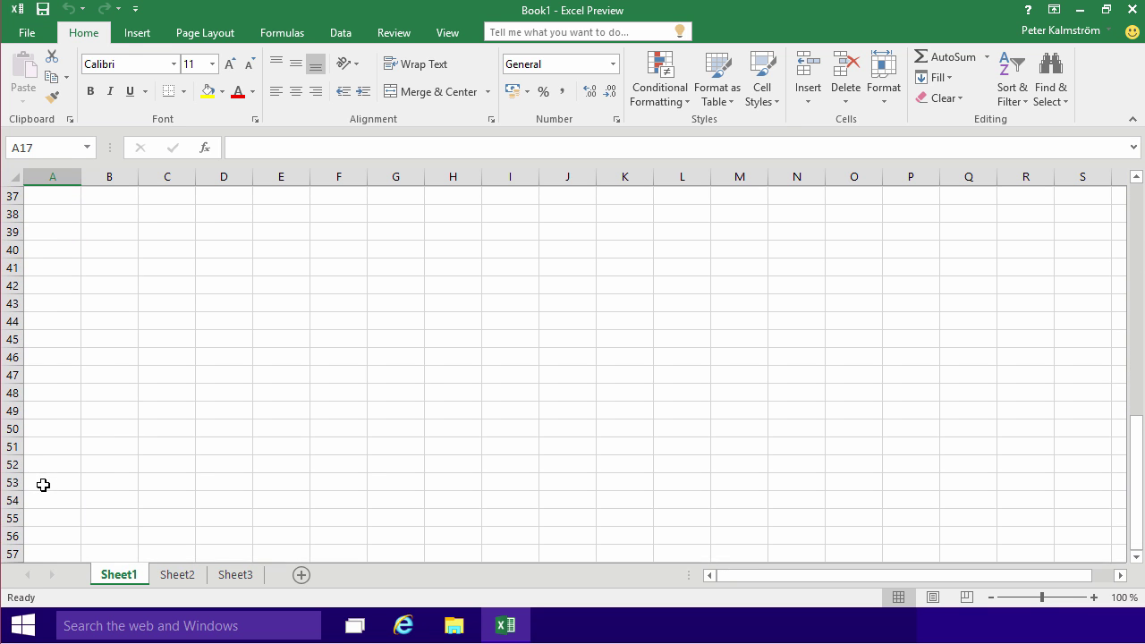
{"action": "scroll", "coordinate": [43, 485], "scroll_direction": "down", "scroll_amount": 12}
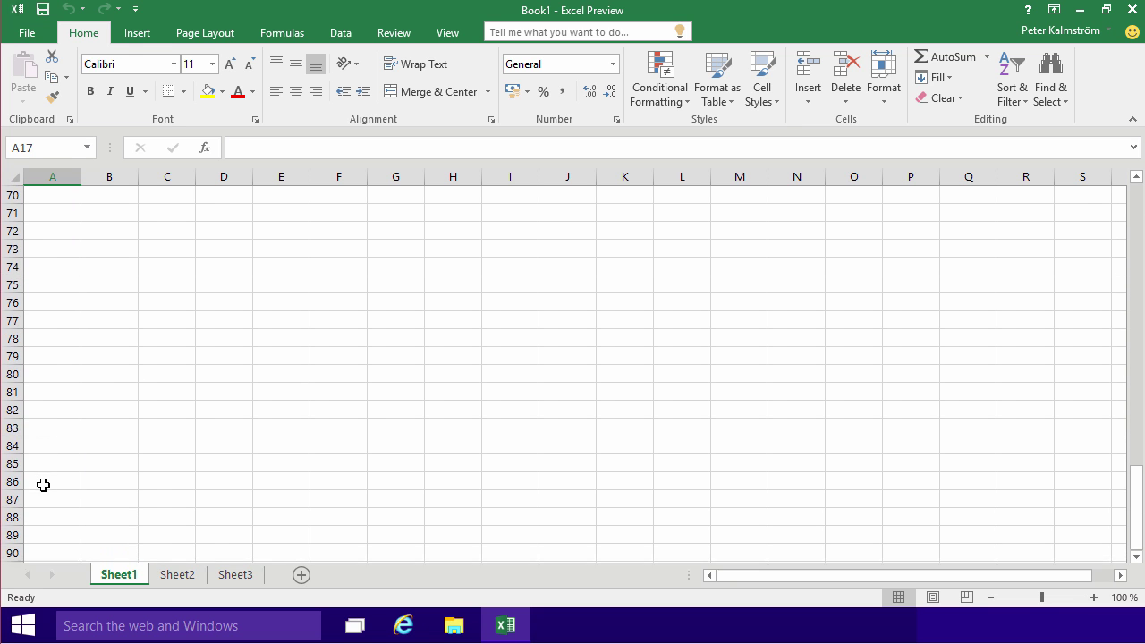
{"action": "scroll", "coordinate": [43, 485], "scroll_direction": "down", "scroll_amount": 12}
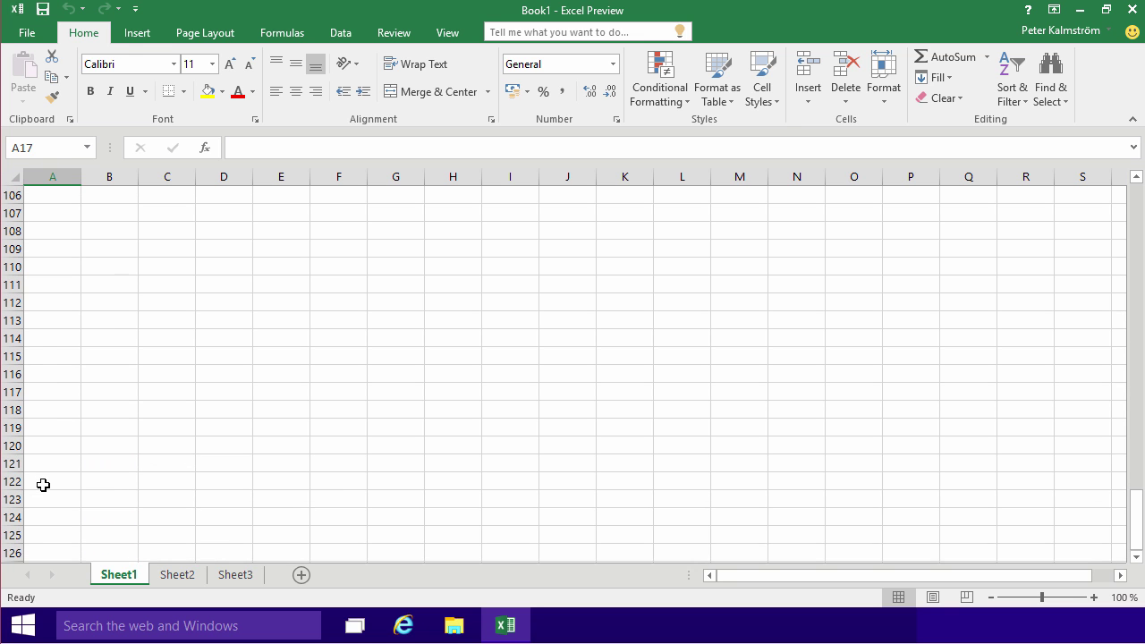
{"action": "scroll", "coordinate": [43, 485], "scroll_direction": "down", "scroll_amount": 13}
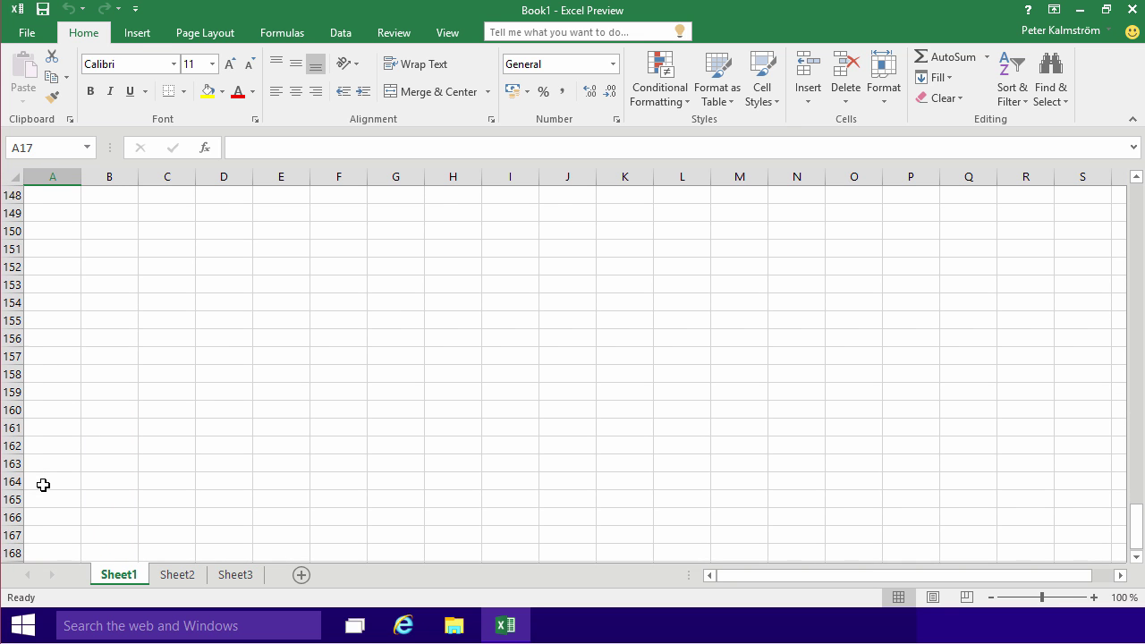
{"action": "scroll", "coordinate": [43, 484], "scroll_direction": "down", "scroll_amount": 10}
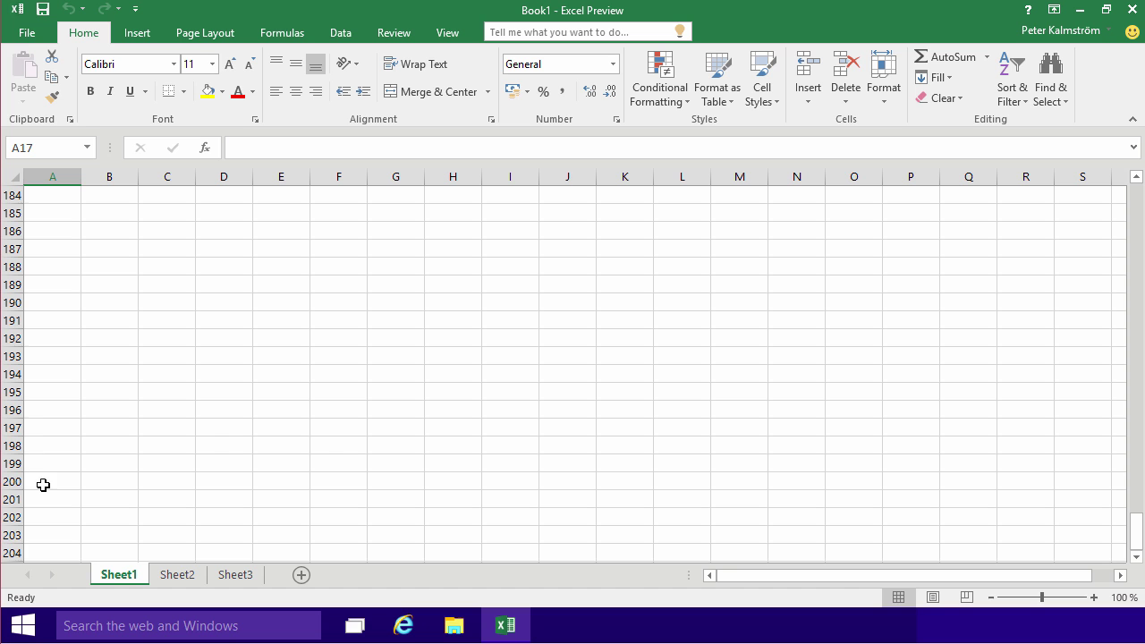
{"action": "left_click", "coordinate": [56, 476]}
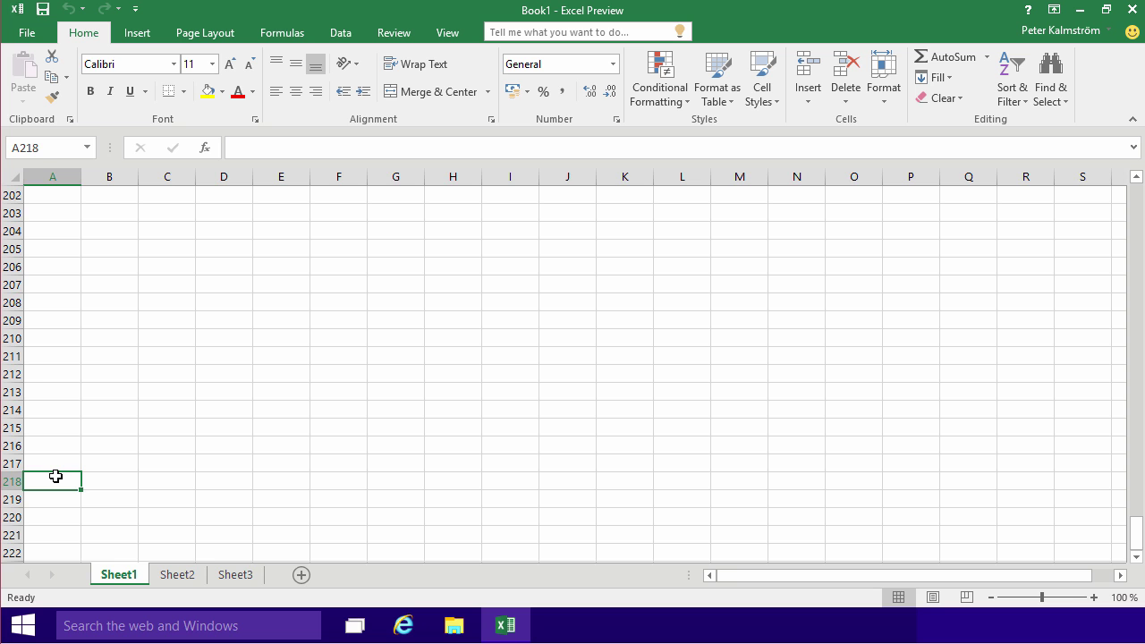
Jump with Ctrl+Down to row 1048576, select A1048575, then reselect A1048576.
{"action": "key", "text": "ctrl+Down"}
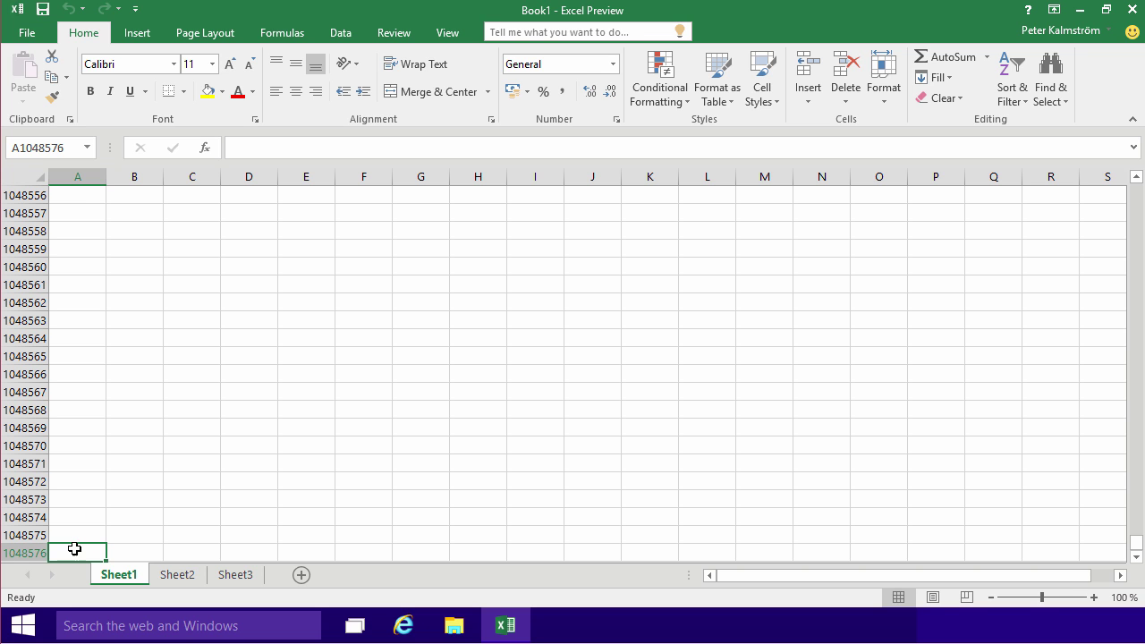
{"action": "left_click", "coordinate": [77, 531]}
{"action": "left_click", "coordinate": [75, 550]}
Select B1048576, return to A1048576, jump right to column XFD, then move up.
{"action": "left_click", "coordinate": [109, 550]}
{"action": "left_click", "coordinate": [70, 550]}
{"action": "key", "text": "ctrl+Right"}
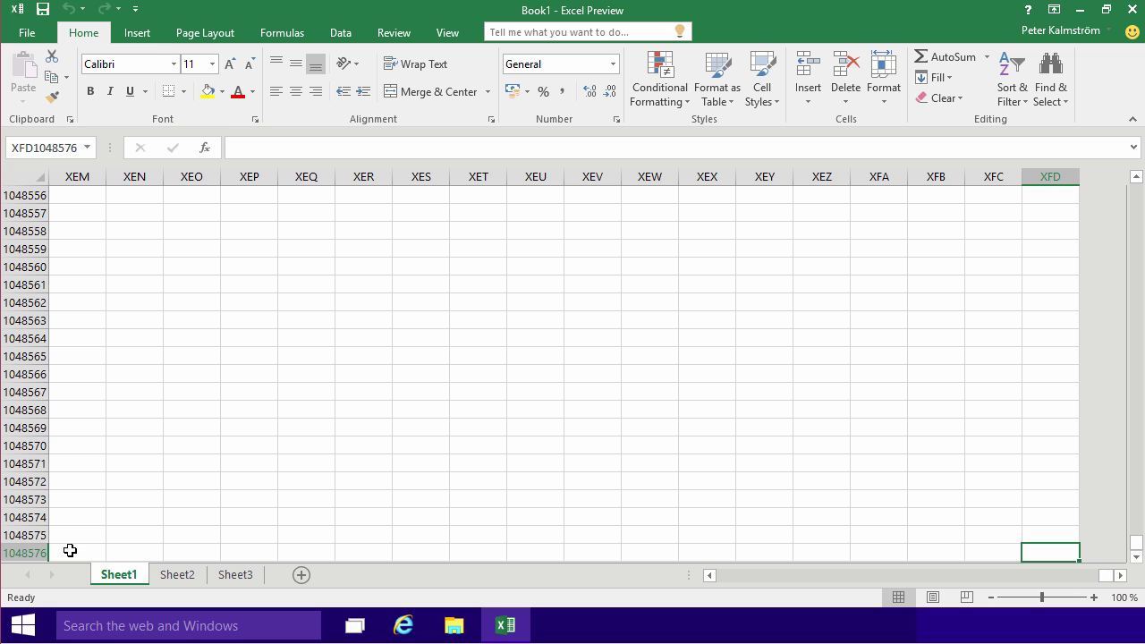
{"action": "key", "text": "Up"}
{"action": "key", "text": "Up"}
{"action": "key", "text": "Up"}
{"action": "key", "text": "Up"}
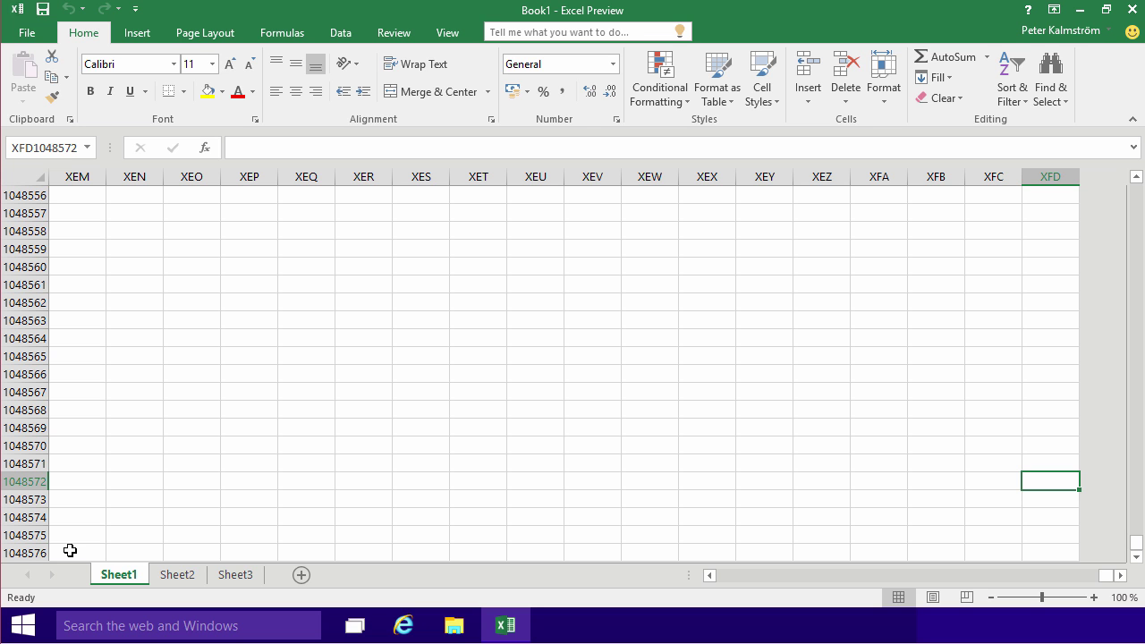
Return to A1 with Ctrl+Home, then move the active cell to C2.
{"action": "key", "text": "ctrl+Home"}
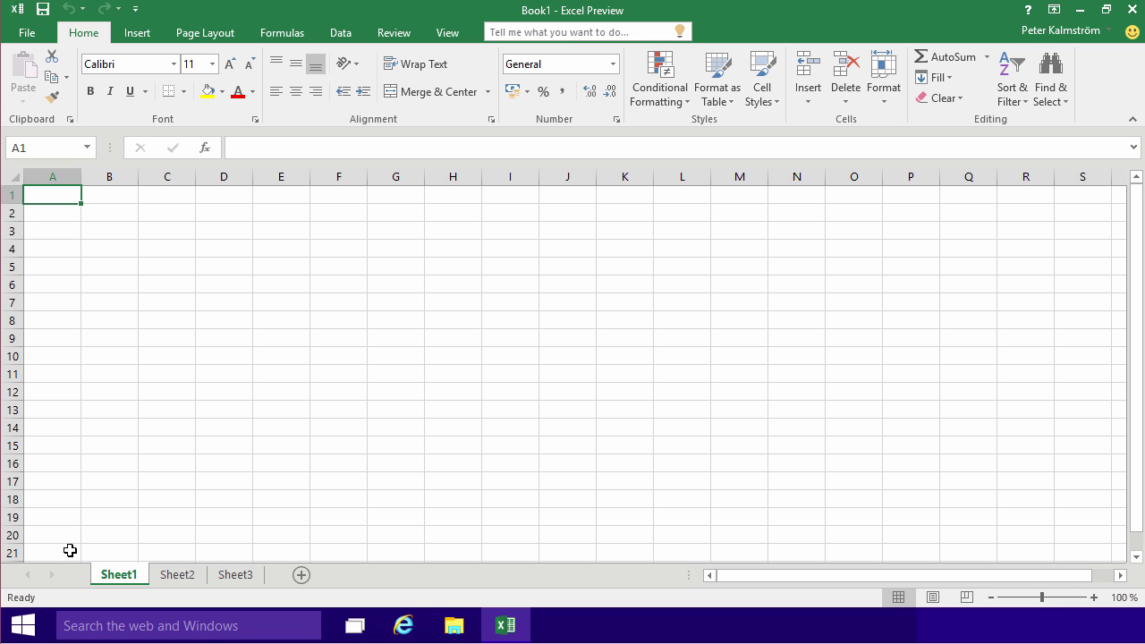
{"action": "key", "text": "Down"}
{"action": "key", "text": "Right"}
{"action": "key", "text": "Right"}
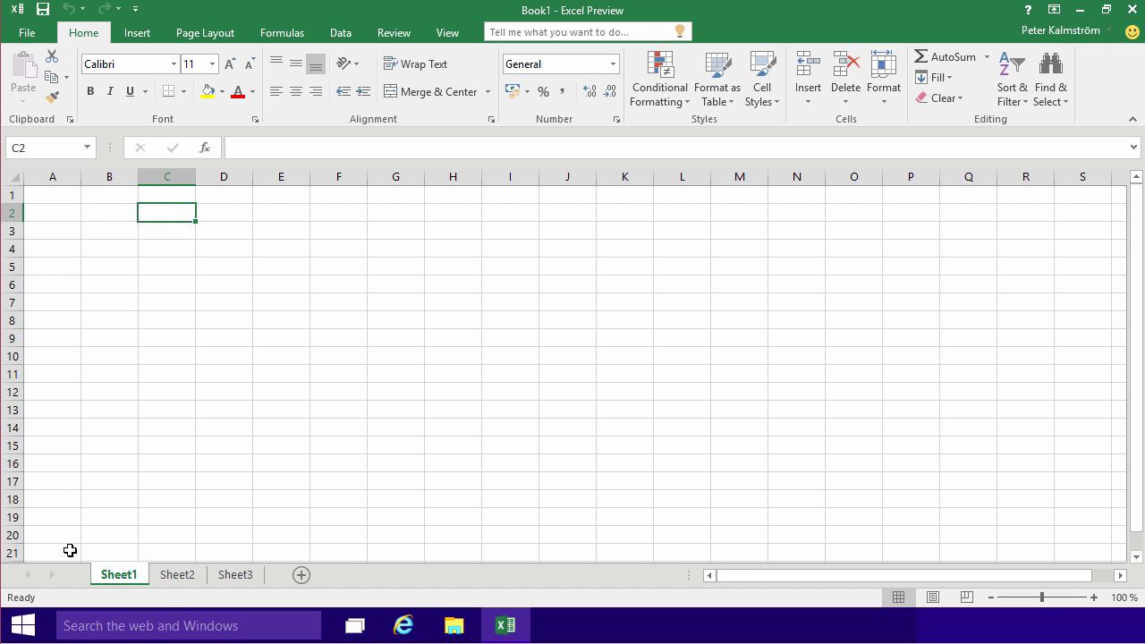
Visit Sheet2 and Sheet3 several times, ending back on Sheet1.
{"action": "left_click", "coordinate": [182, 576]}
{"action": "left_click", "coordinate": [212, 578]}
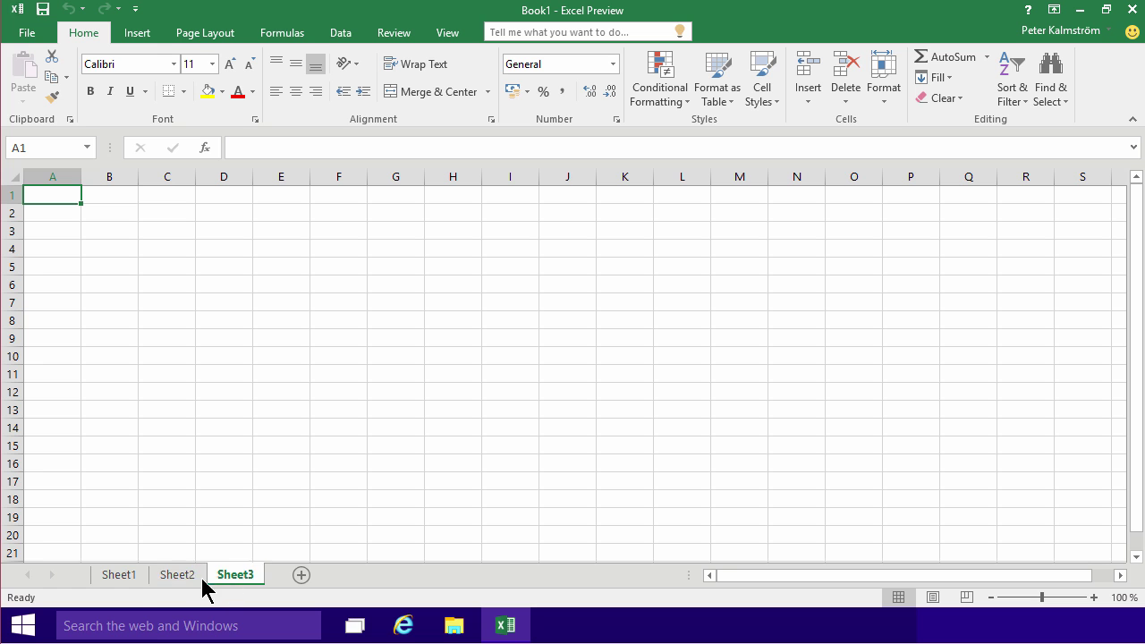
{"action": "left_click", "coordinate": [161, 582]}
{"action": "left_click", "coordinate": [131, 582]}
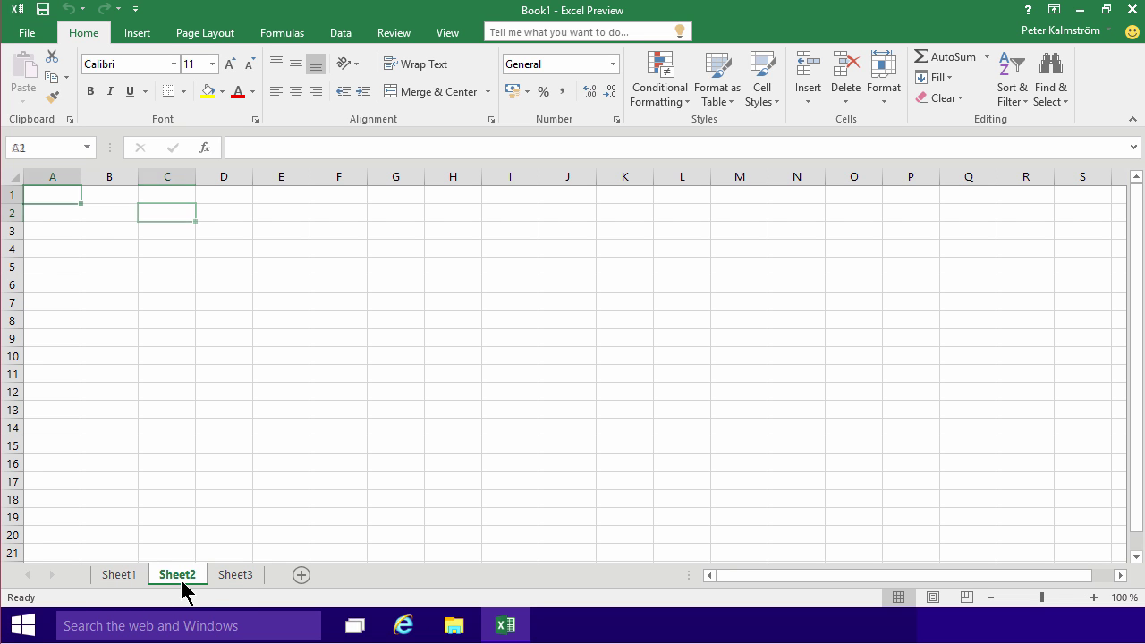
{"action": "left_click", "coordinate": [232, 577]}
{"action": "left_click", "coordinate": [189, 575]}
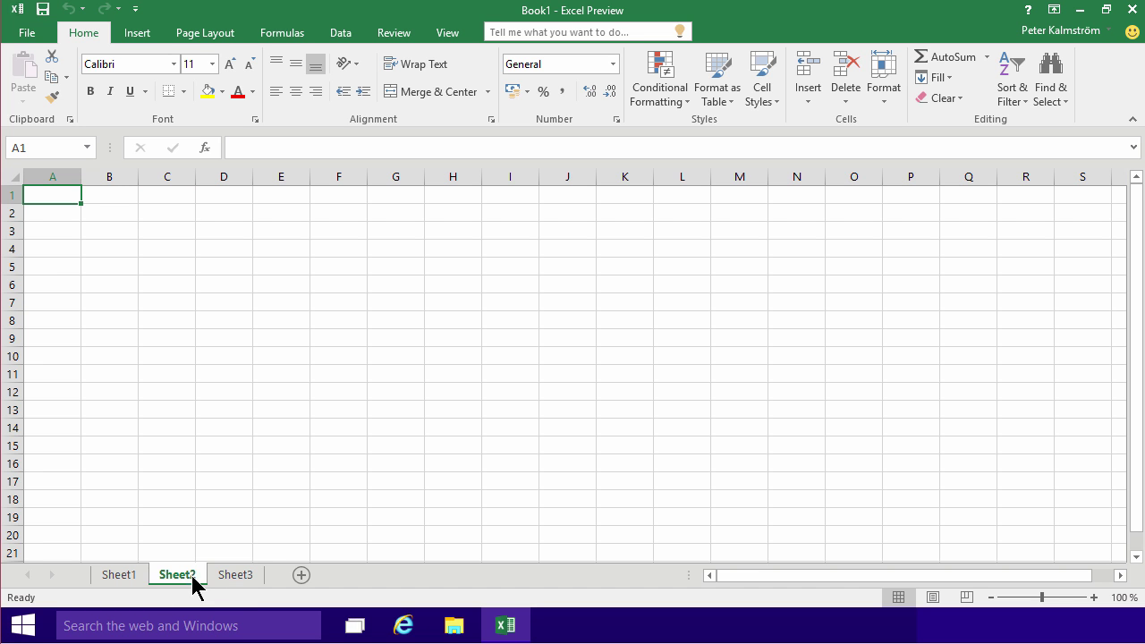
{"action": "left_click", "coordinate": [130, 576]}
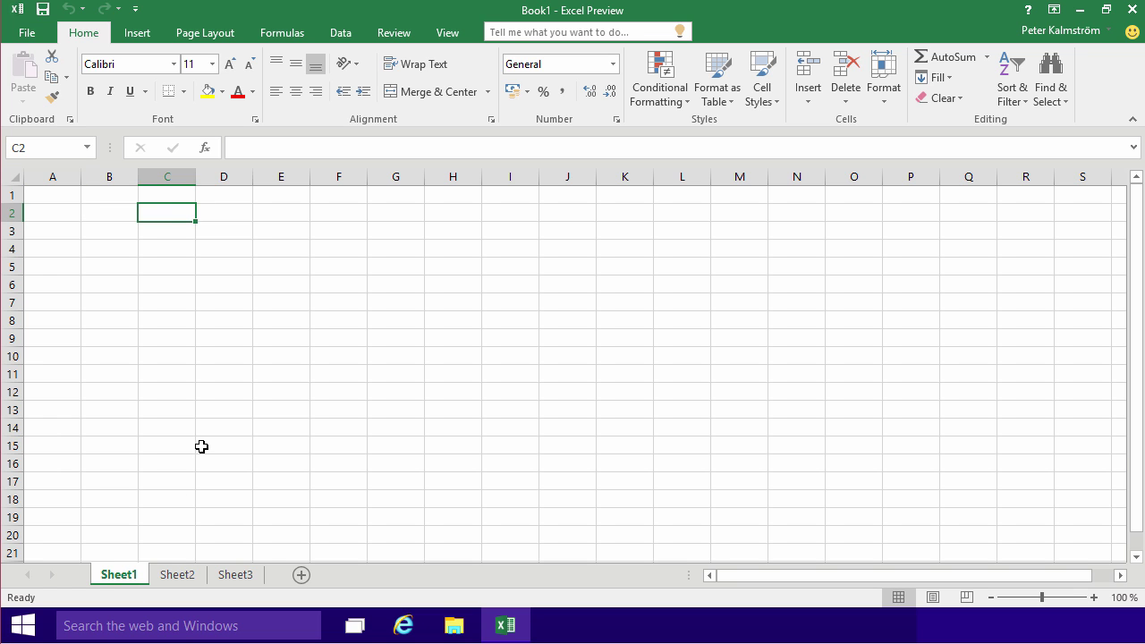